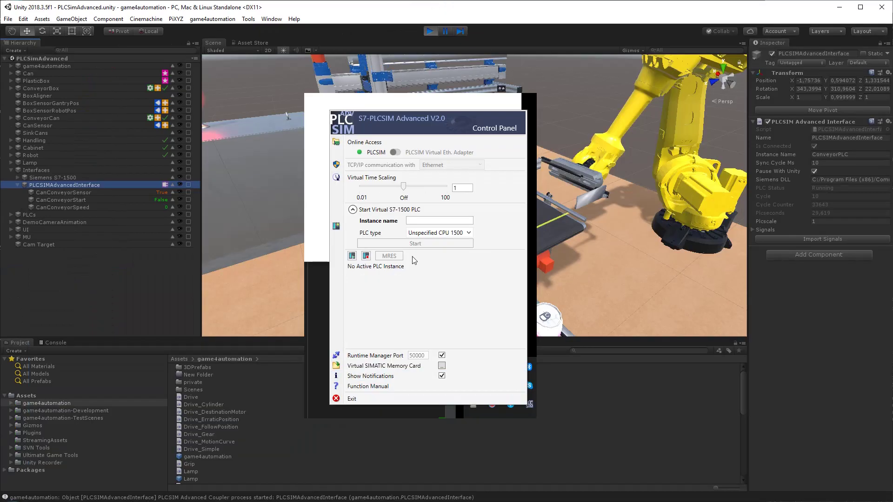
Step: Start a virtual S7-1500 PLC instance named ConveyorPLC and switch that instance to RUN
left_click(426, 219)
type("Conveyo")
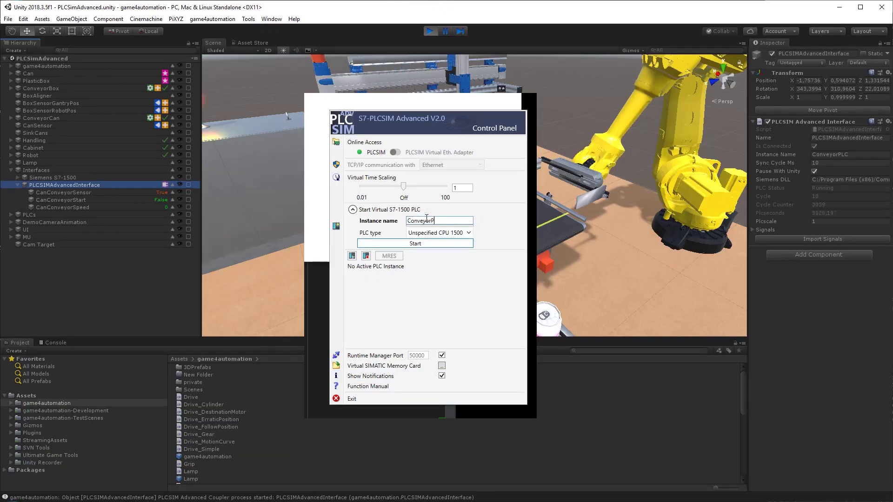
left_click(427, 230)
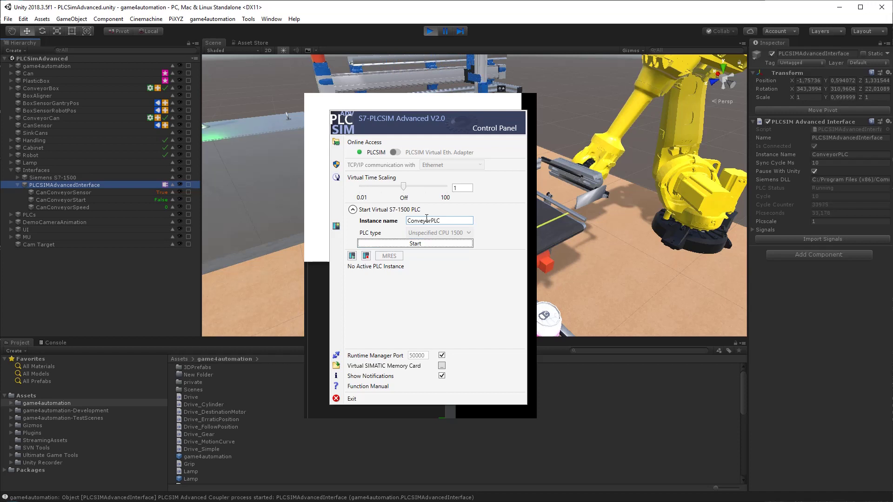
left_click(417, 245)
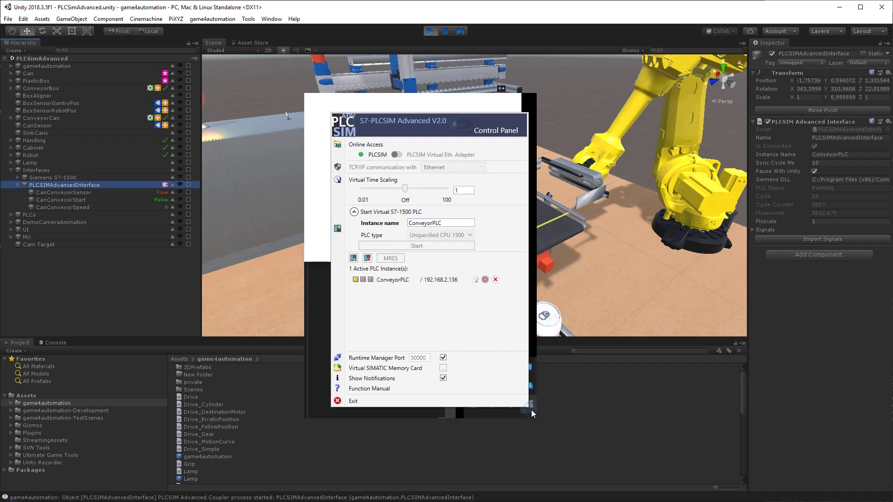
left_click(412, 280)
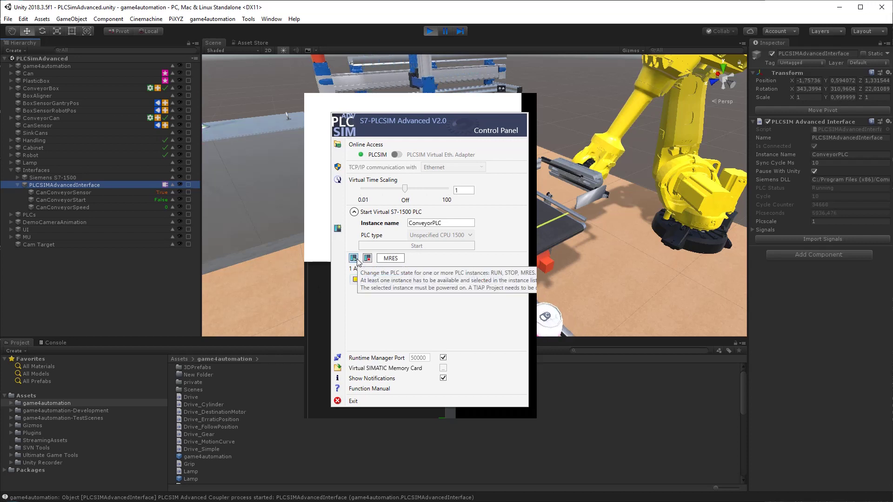
left_click(357, 261)
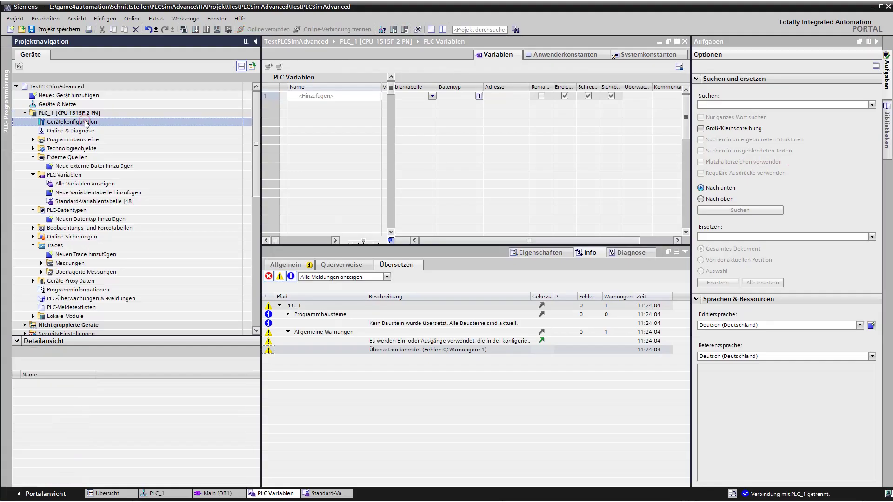
Step: In TIA Portal, open the device configuration of PLC_1 and widen the graphical device view to examine the rack
double_click(86, 124)
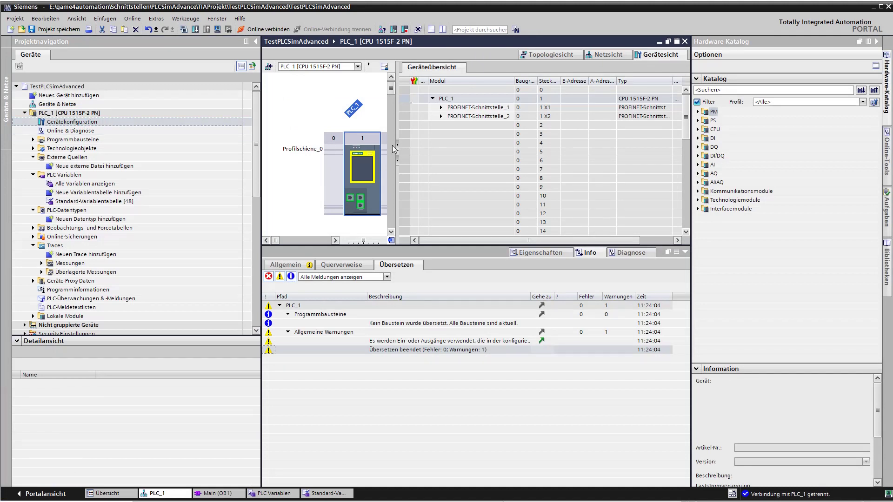
left_click_drag(395, 109, 477, 112)
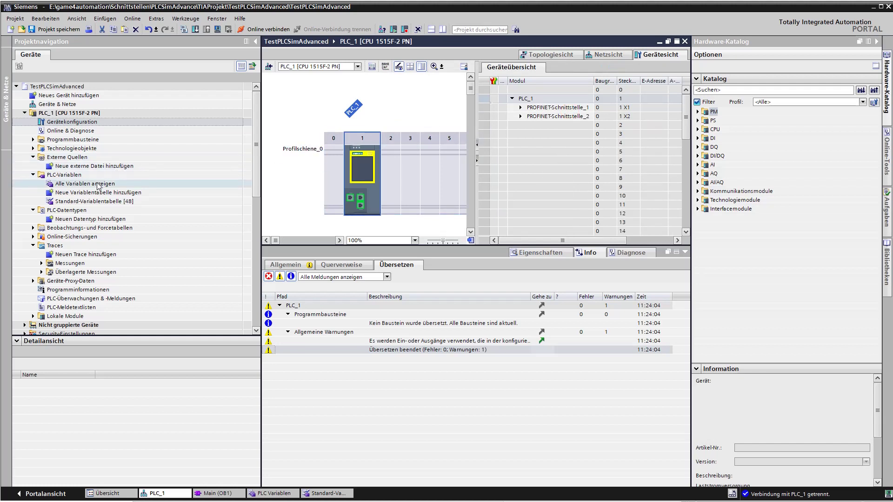
Step: Add the variables CanConveyorSensor, CanConveyorStart and CanConveyorSpeed to PLC_1's Standard-Variablentabelle
double_click(93, 201)
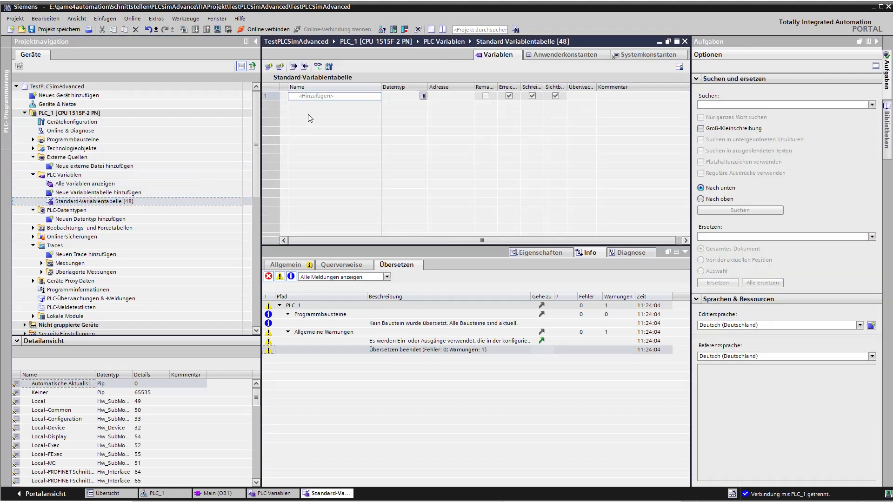
left_click(311, 96)
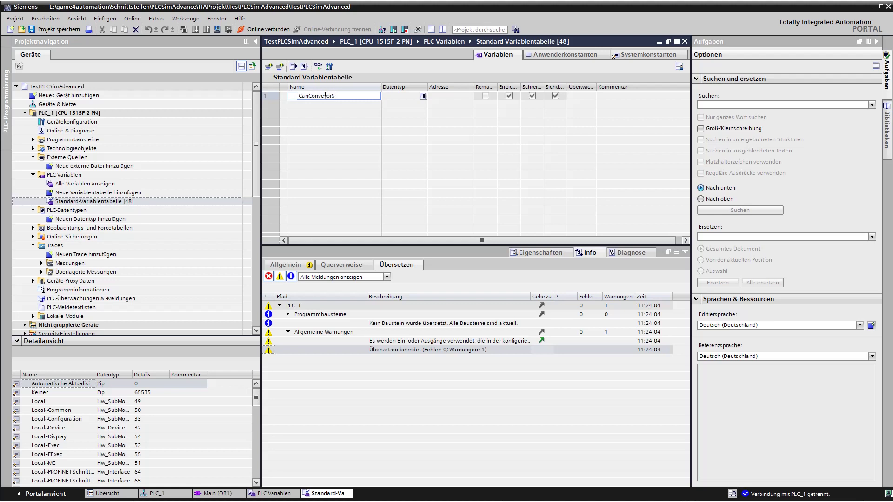
key("Return")
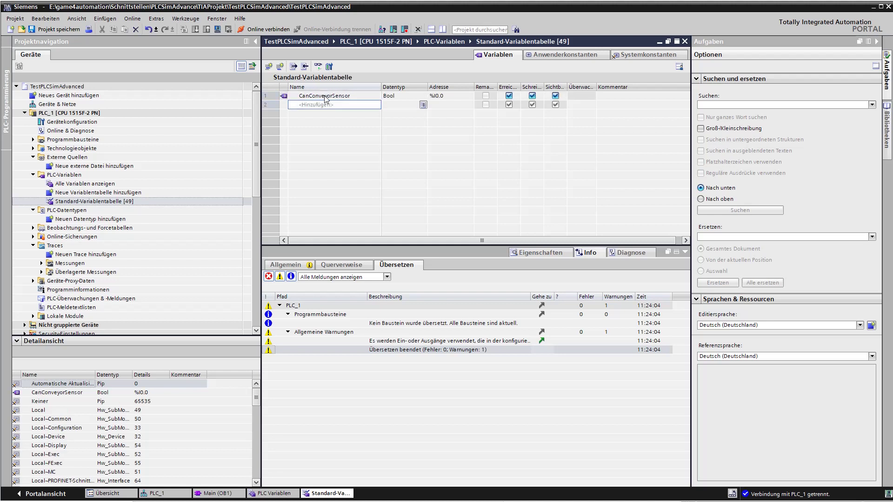
left_click(326, 105)
type("CanConveyorStart")
key("Return")
left_click(333, 113)
type("Ca")
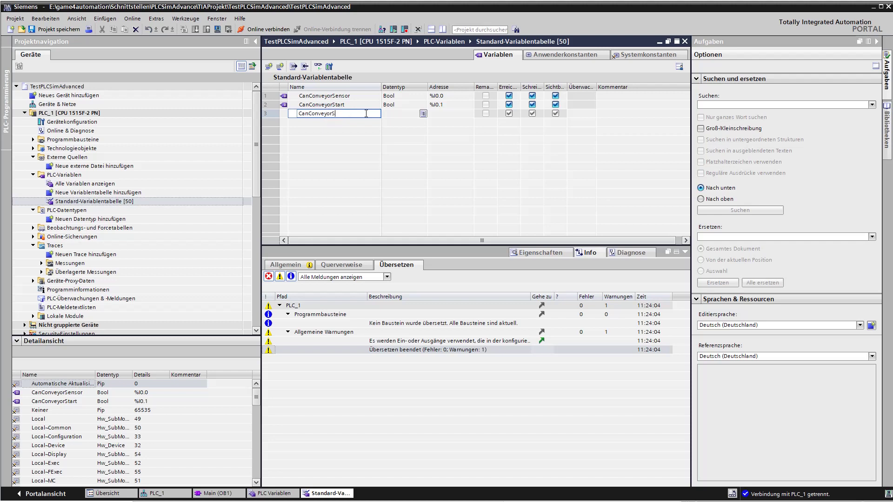
key("Return")
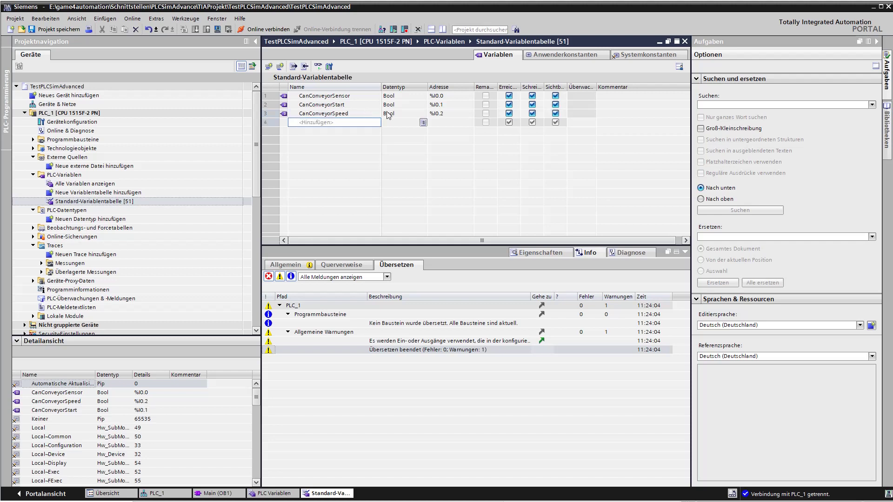
Step: Set the address of the CanConveyorStart variable to %Q0.0
double_click(458, 104)
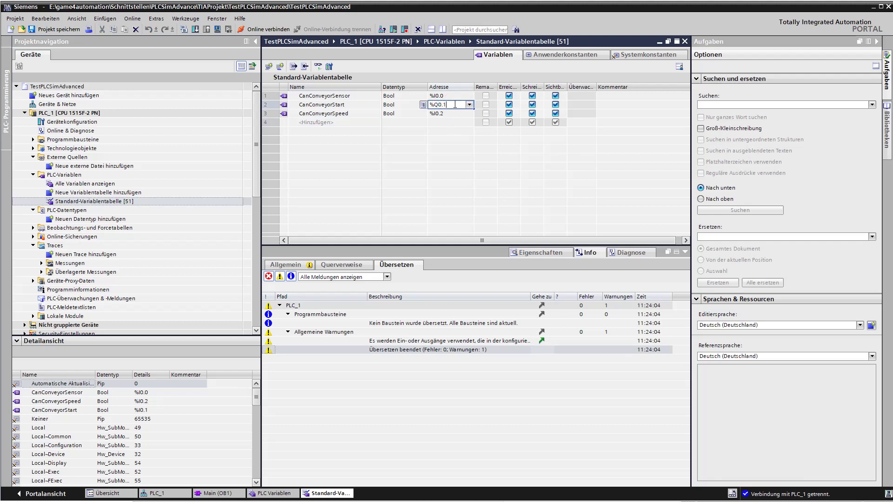
double_click(458, 104)
type("%Q0.0")
key("Return")
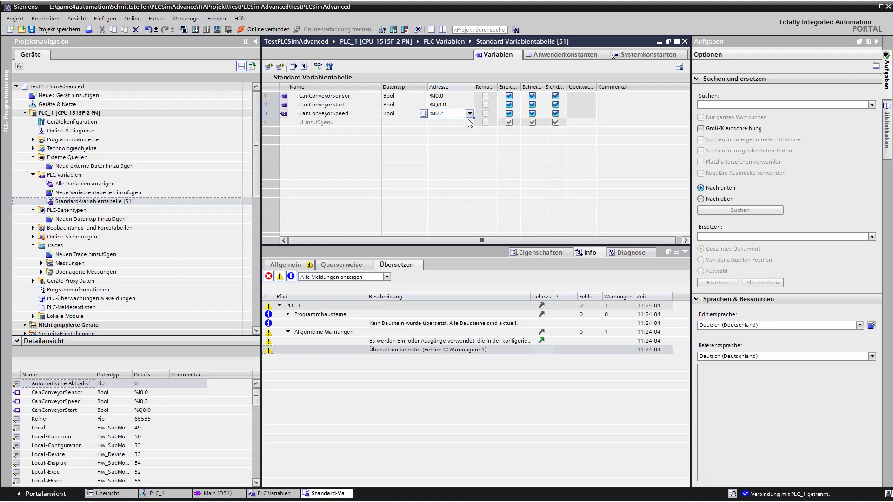
Step: Set the CanConveyorSpeed variable's data type to Word and its address to %QW2
left_click(410, 114)
type("Word")
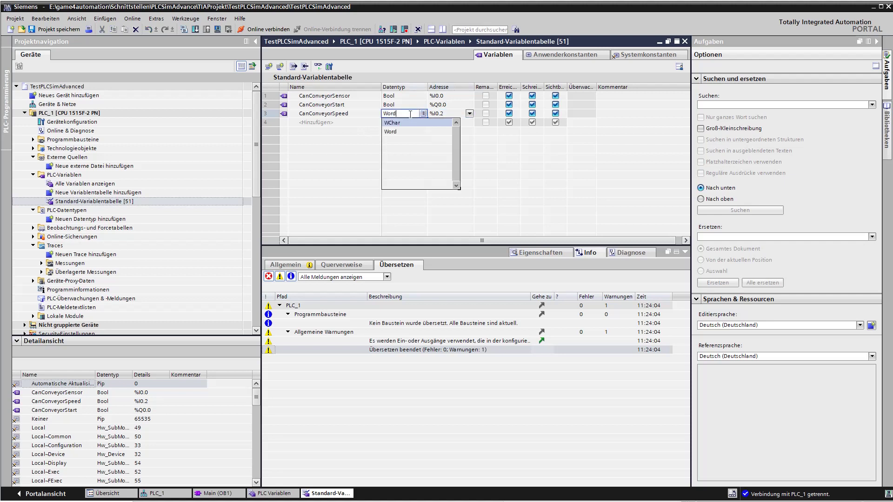
left_click(453, 116)
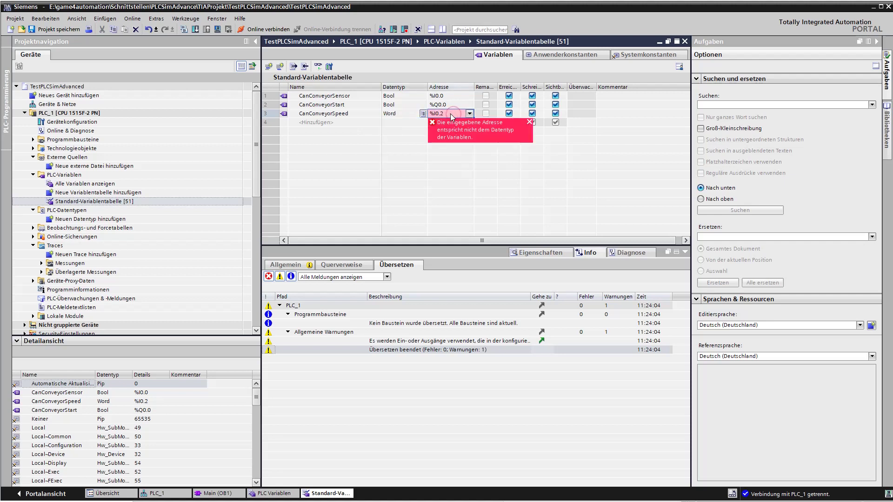
left_click_drag(447, 114, 429, 113)
key("Return")
Step: Compile the hardware and software changes of PLC_1
right_click(63, 113)
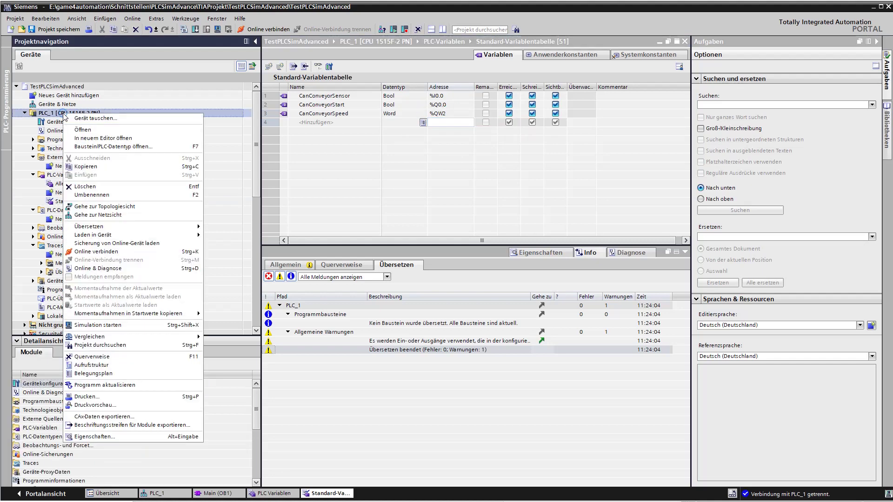
mouse_move(110, 227)
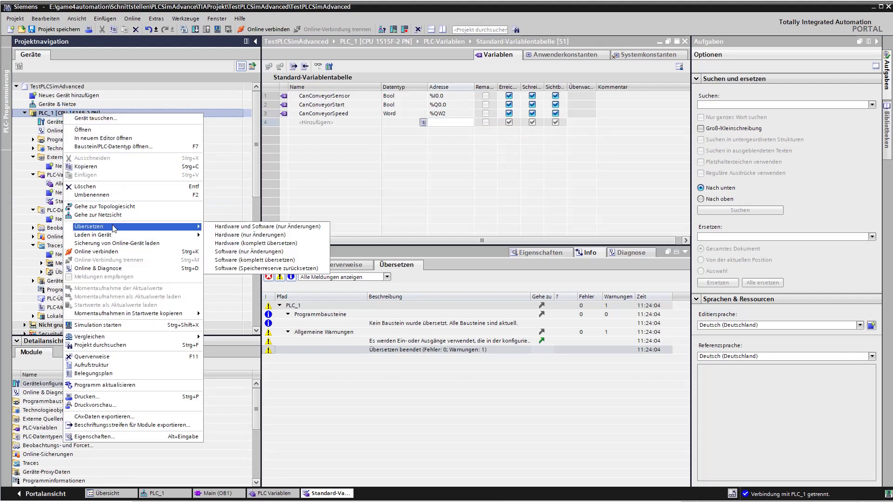
left_click(240, 227)
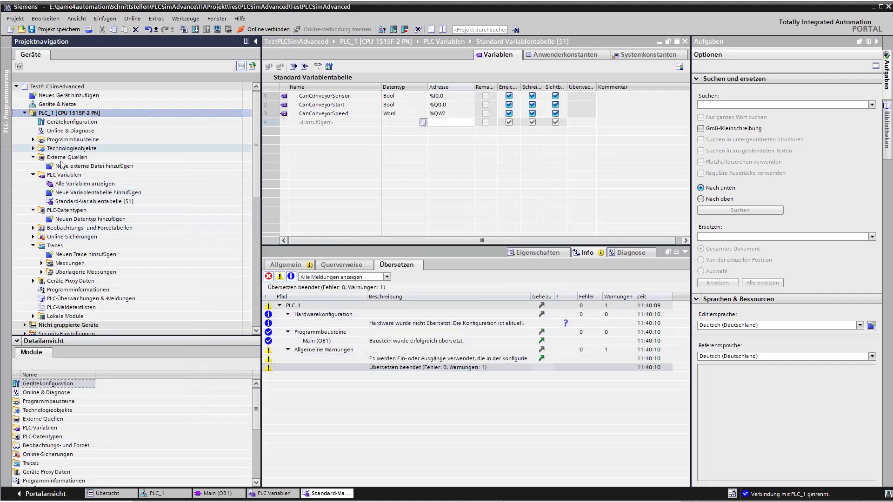
Step: Load PLC_1 into the simulated device, keeping the actions proposed in the load preview
right_click(64, 113)
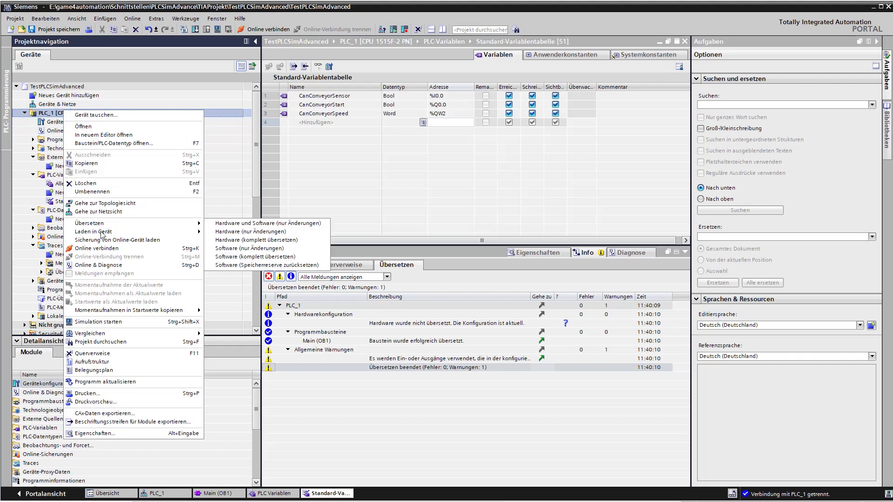
mouse_move(116, 232)
left_click(244, 234)
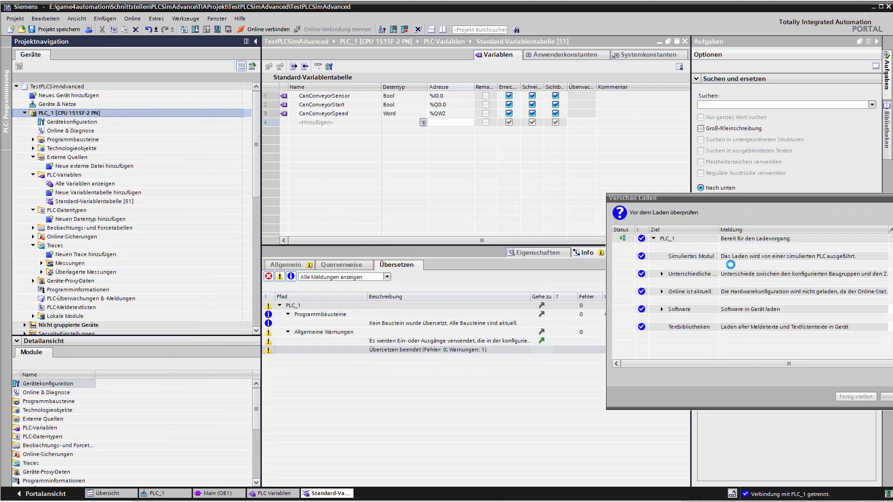
left_click_drag(779, 196, 441, 192)
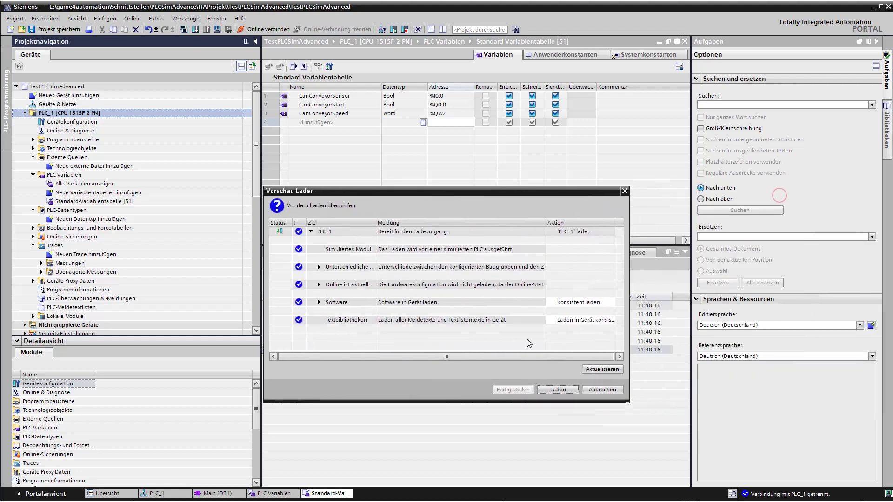
left_click(553, 387)
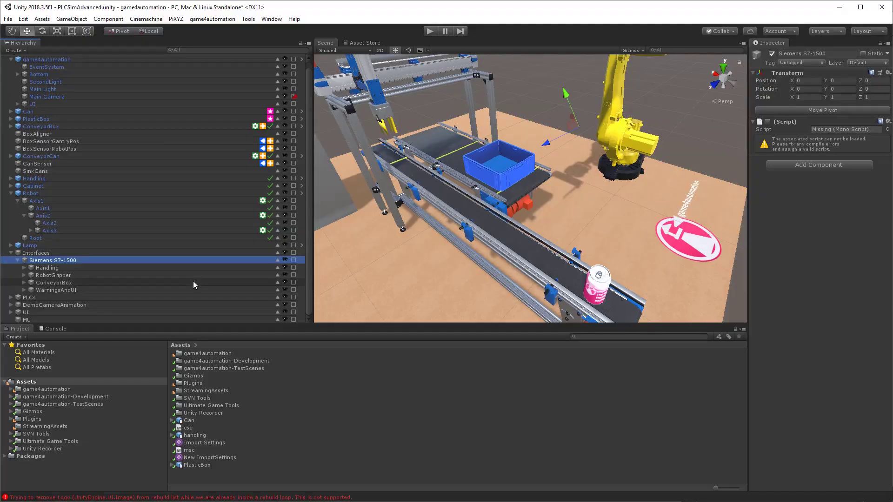
Step: Switch to Unity, run the PLCSimAdvanced scene briefly to watch the conveyor and robot, and stop it
left_click(428, 31)
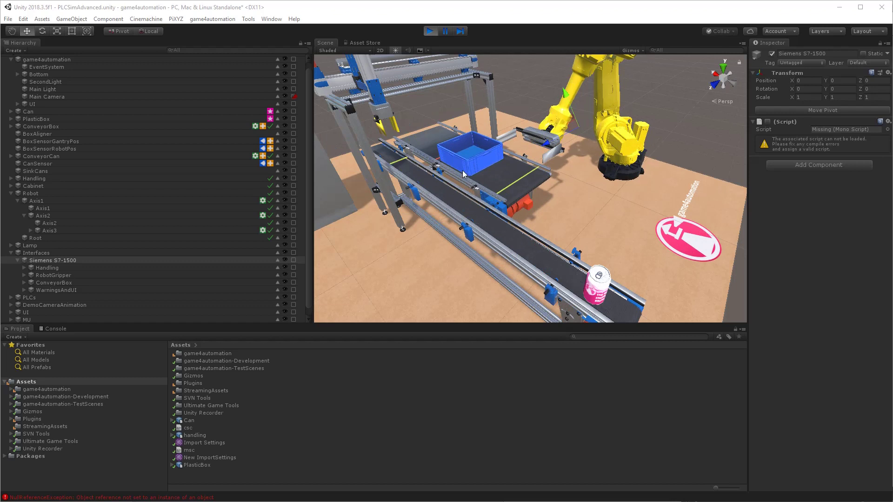
left_click(424, 31)
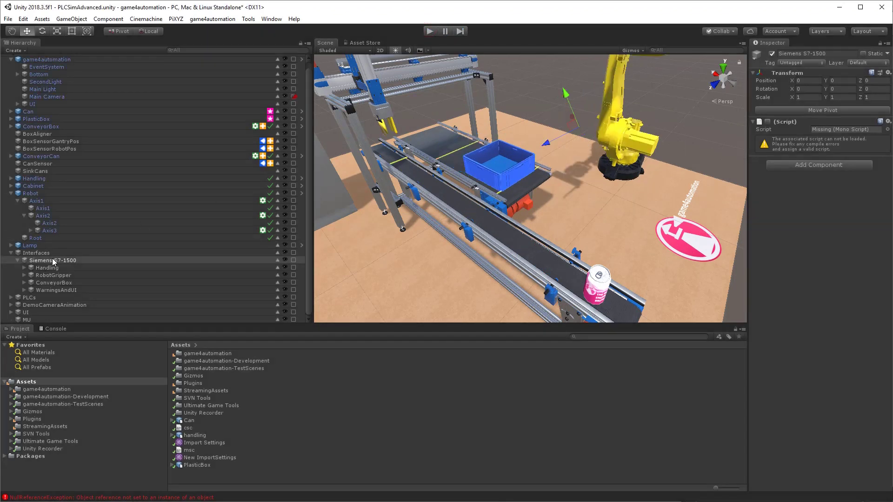
Step: Add a PLCSIMAdvancedInterface component under the Interfaces object of the scene
left_click(37, 254)
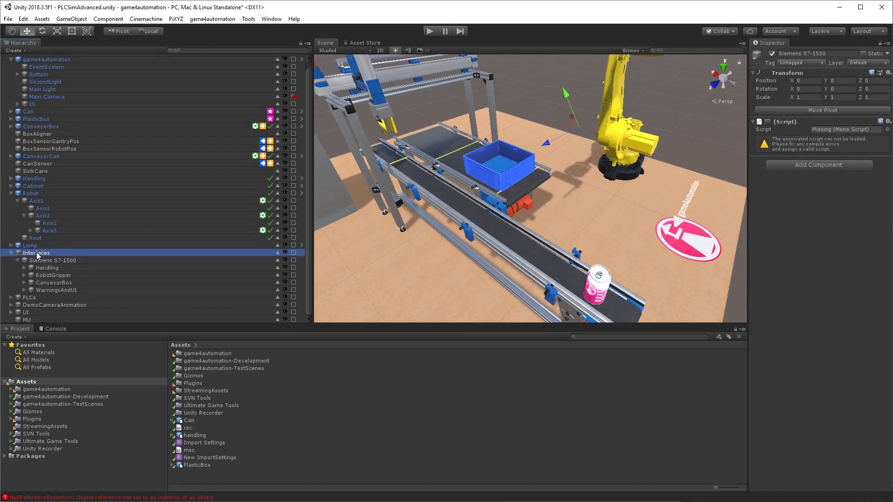
left_click(191, 21)
mouse_move(231, 46)
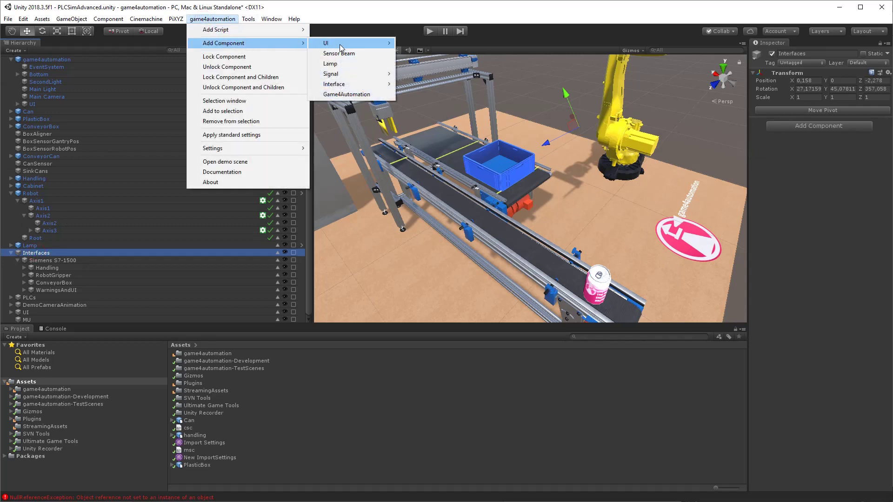
mouse_move(353, 85)
left_click(431, 94)
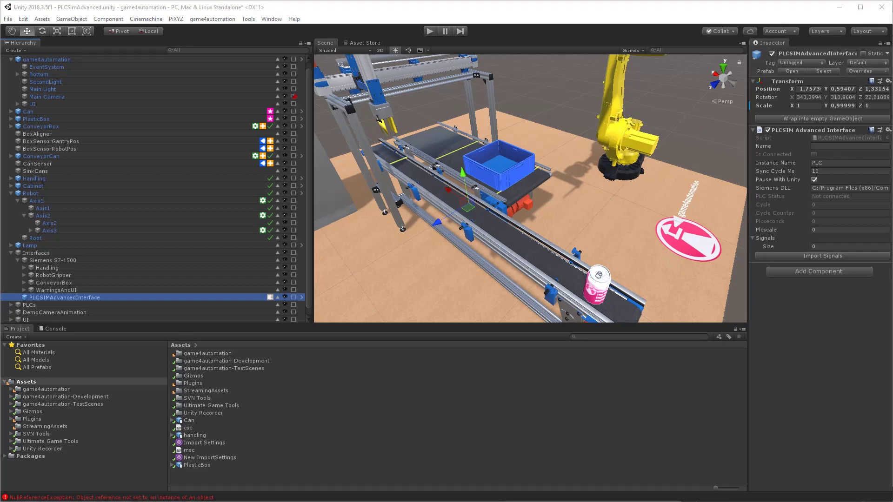
Step: Set the PLCSIM Advanced interface's instance name to ConveyorPLC and import its signals
left_click(827, 162)
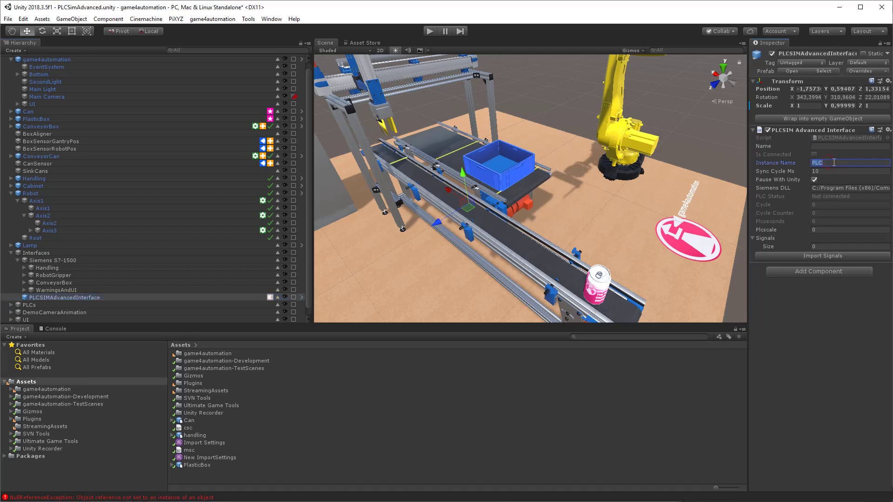
type("Conveyor")
left_click(833, 171)
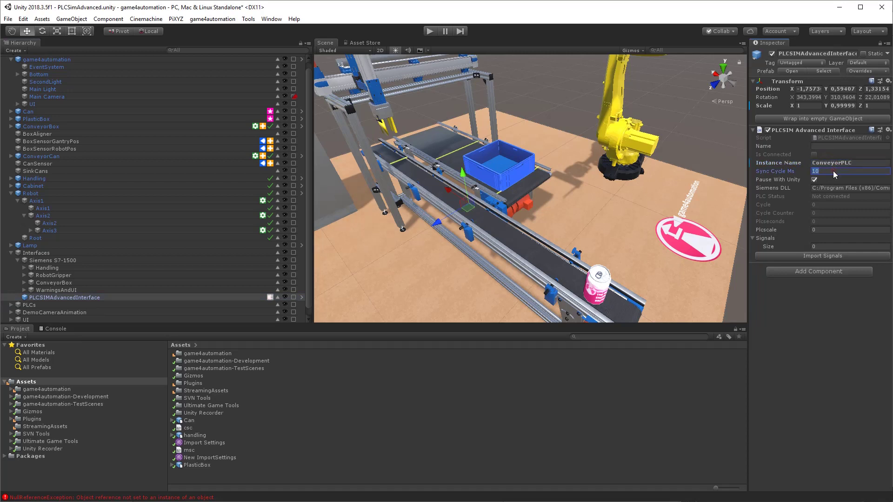
left_click(822, 256)
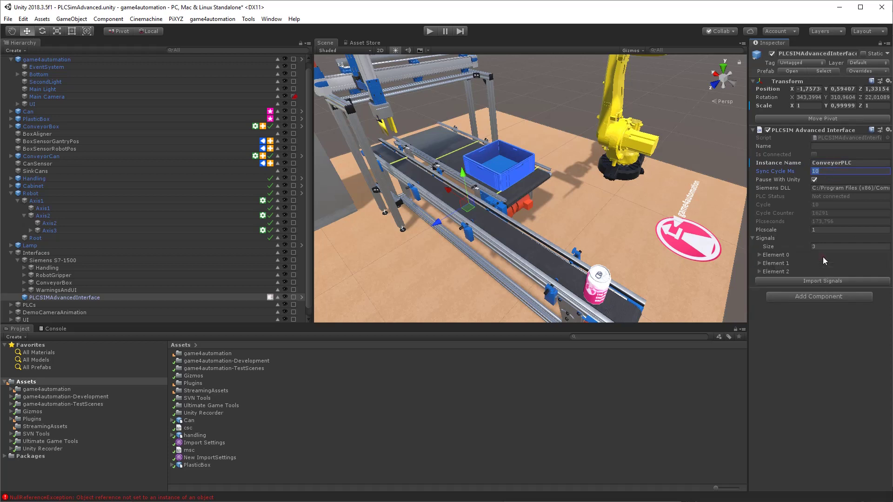
Step: Expand PLCSIMAdvancedInterface and examine the imported signals CanConveyorSensor, CanConveyorStart and CanConveyorSpeed
left_click(63, 297)
left_click(18, 297)
scroll(93, 292, "down", 1)
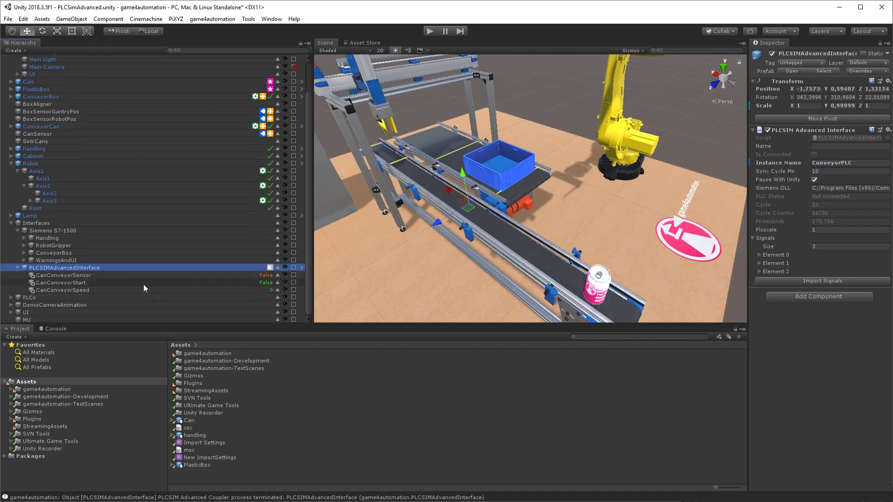
left_click(81, 275)
left_click(83, 283)
left_click(84, 290)
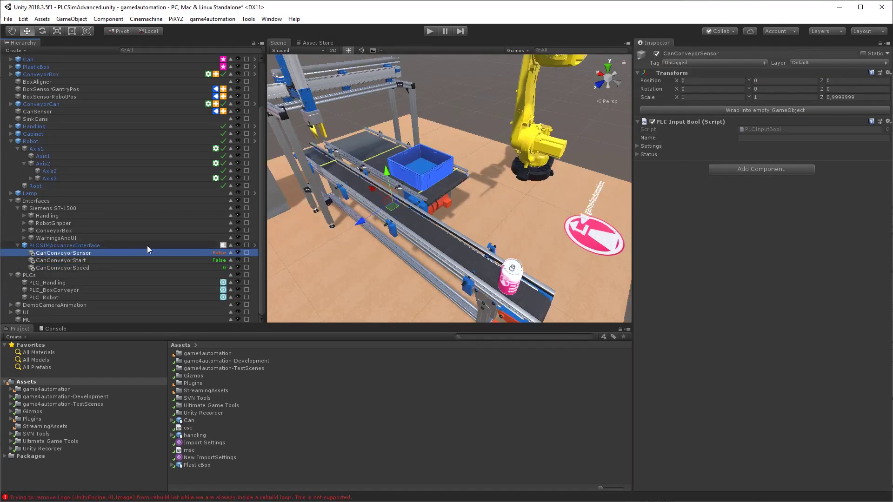
Step: Assign the CanConveyorStart signal to the Forward PLC input/output of ConveyorCan's Drive_Simple script
left_click(25, 105)
scroll(717, 339, "down", 3)
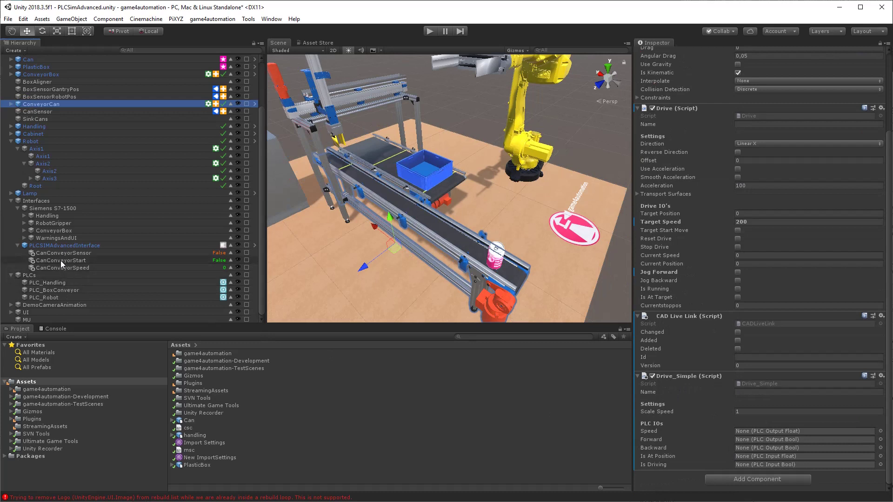
left_click_drag(61, 263, 754, 440)
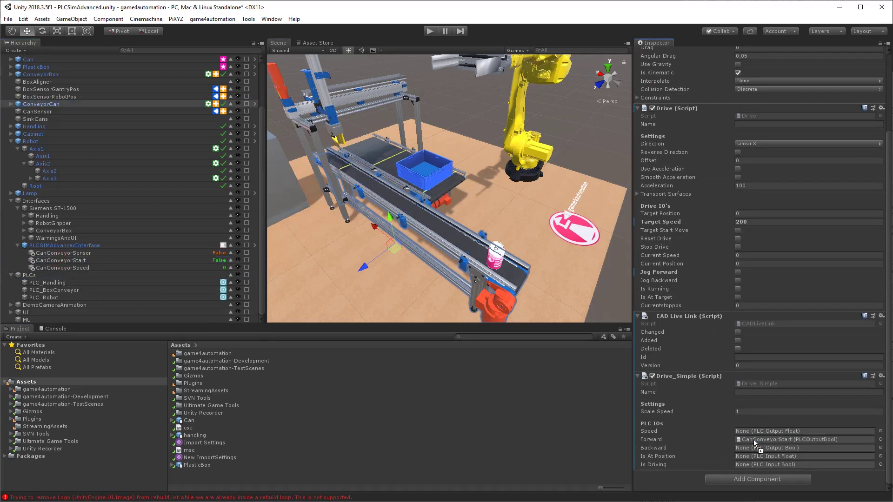
Step: Assign the CanConveyorSensor signal to the Occupied interface connection of CanSensor's Sensor_Standard script
left_click(765, 441)
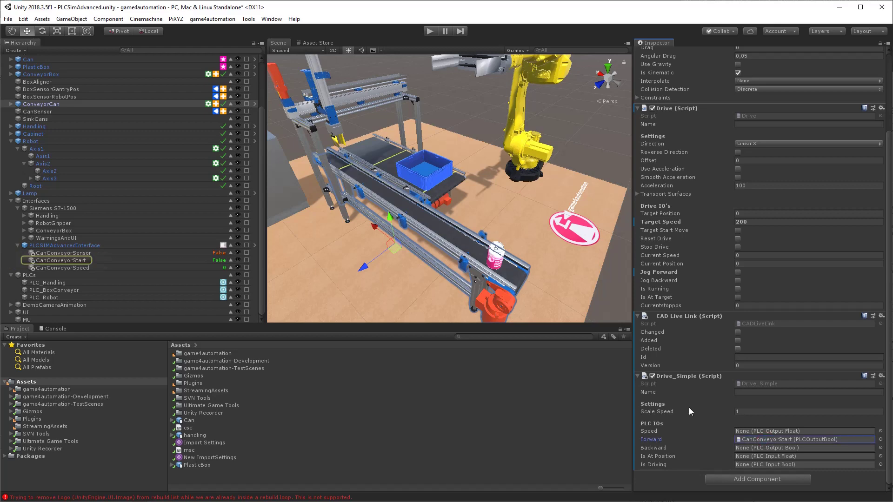
left_click(37, 111)
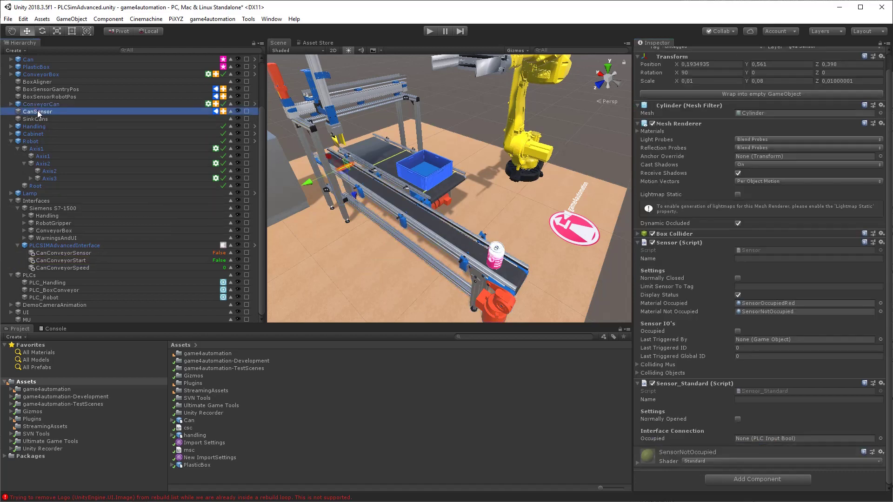
left_click(751, 438)
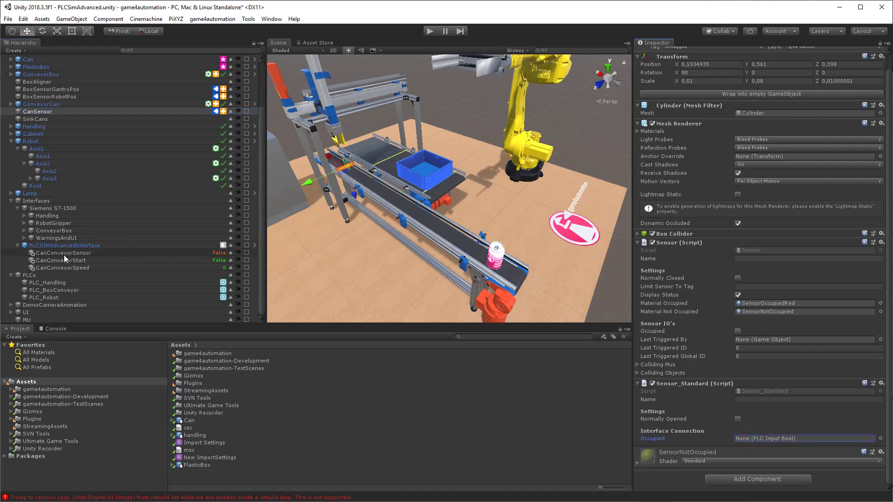
left_click_drag(62, 254, 760, 439)
left_click(759, 438)
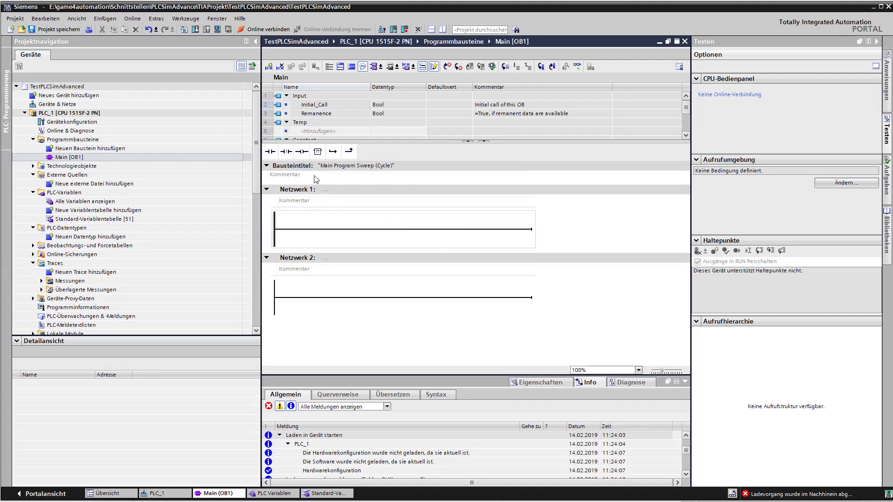
Step: Switch to TIA Portal and insert a normally closed contact for "CanConveyorSensor" in Netzwerk 1 of Main [OB1]
left_click_drag(286, 151, 300, 230)
left_click(299, 219)
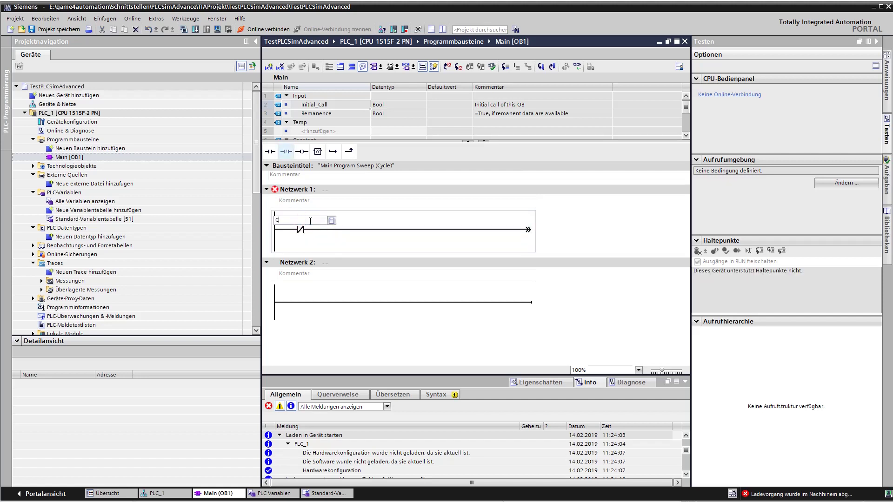
type("Can")
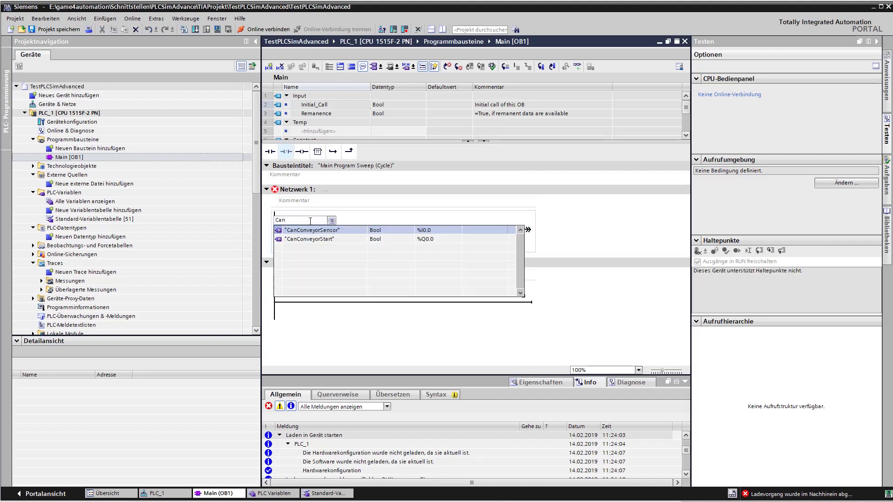
key("Return")
key("Return")
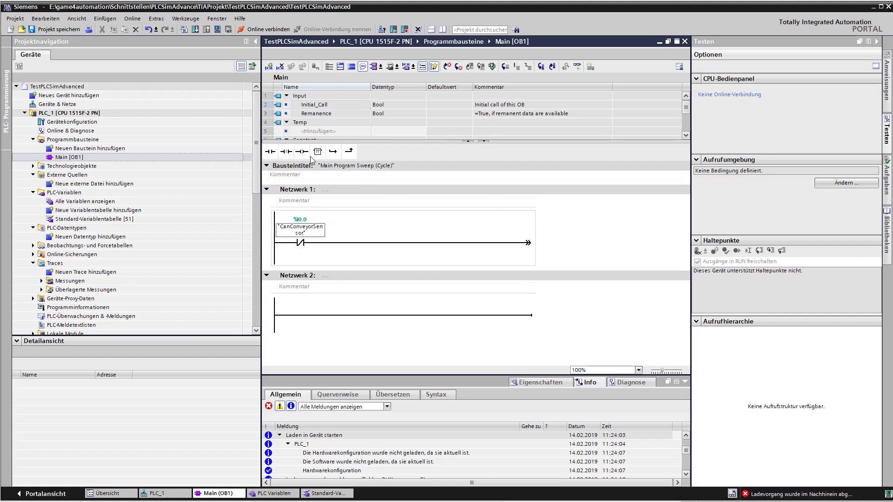
Step: Add an output coil at the end of Netzwerk 1 and assign it to "CanConveyorStart"
left_click_drag(301, 152, 508, 238)
left_click(508, 233)
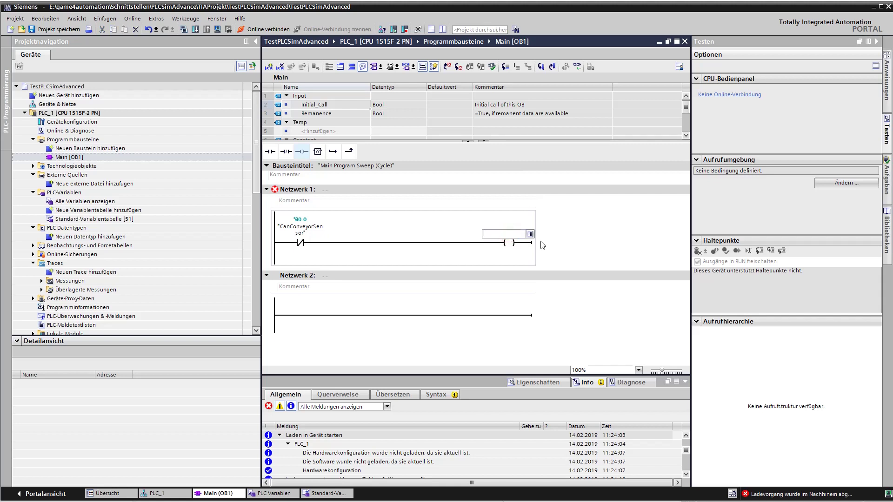
type("Can")
key("Down")
key("Return")
left_click(609, 229)
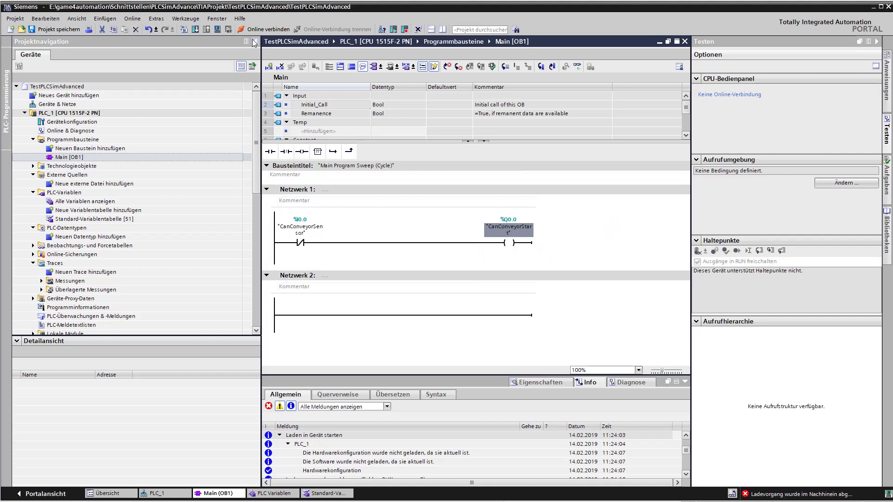
Step: Download the hardware and software changes to PLC_1 and finish the load process
right_click(76, 113)
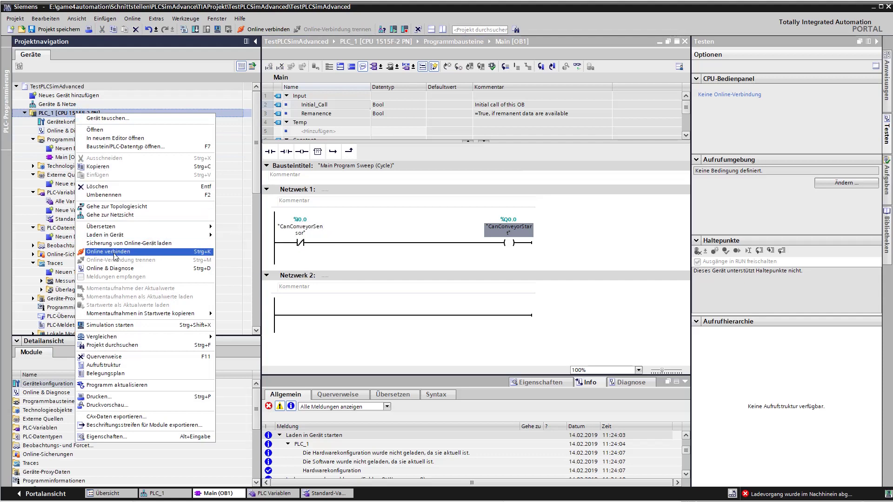
mouse_move(123, 236)
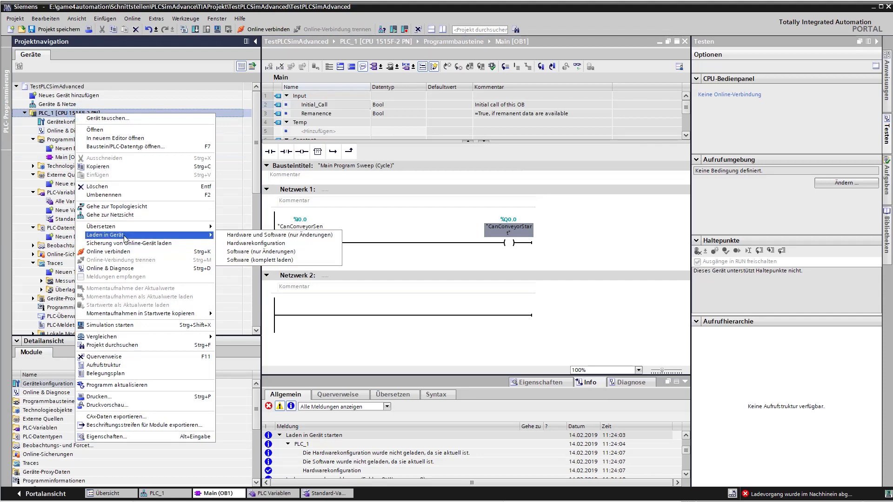
left_click(271, 235)
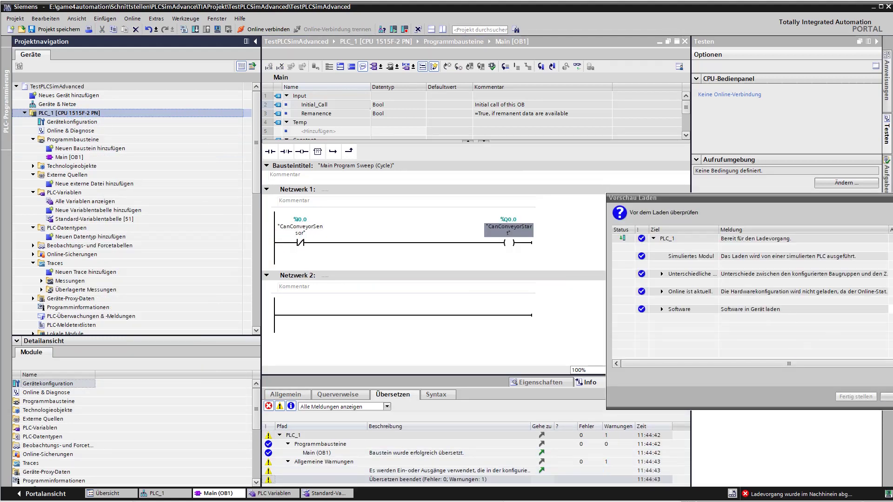
left_click(662, 399)
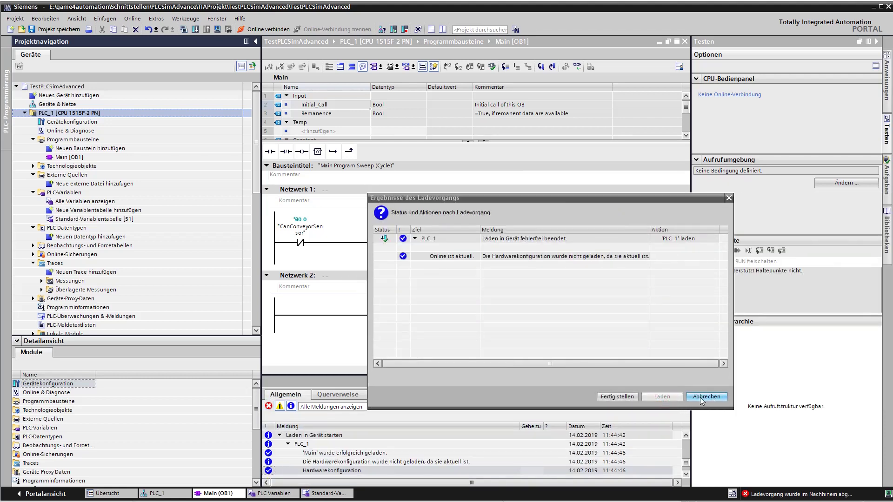
left_click(610, 397)
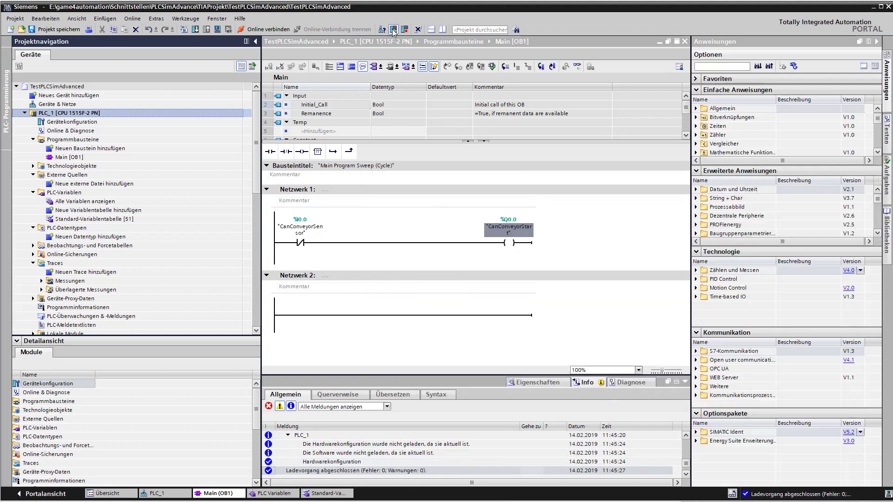
Step: Start the CPU of PLC_1, connect to it online and turn on monitoring for Main [OB1]
left_click(465, 270)
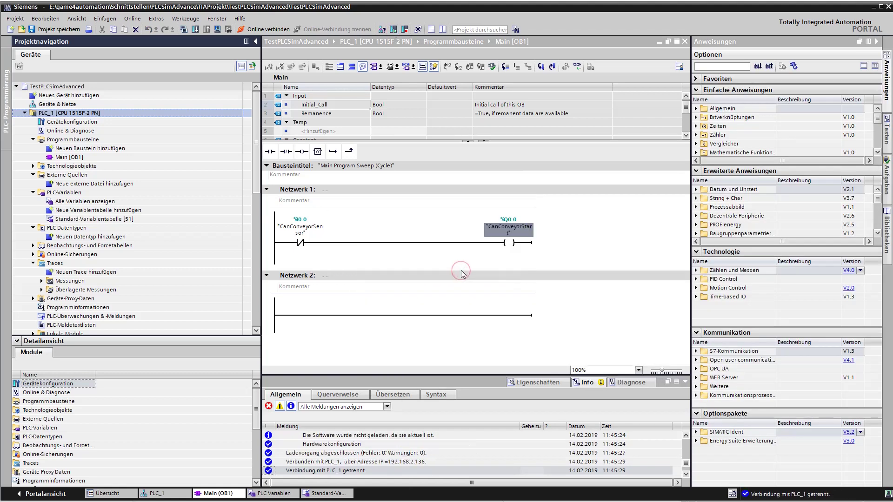
left_click(577, 68)
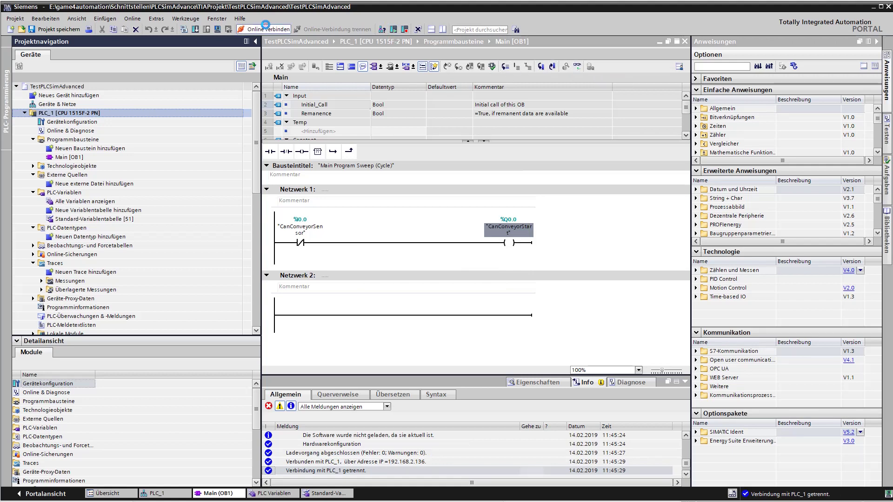
left_click(577, 66)
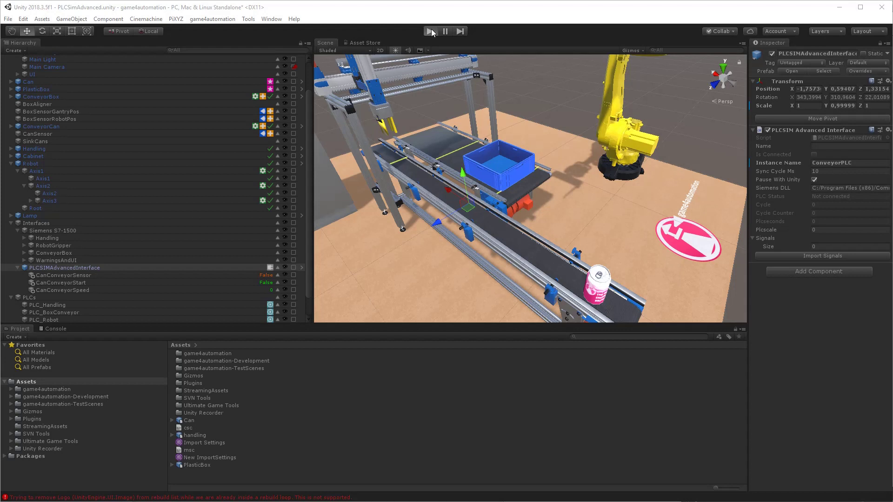
Step: Switch to Unity and start the PLCSimAdvanced scene in play mode
left_click(431, 31)
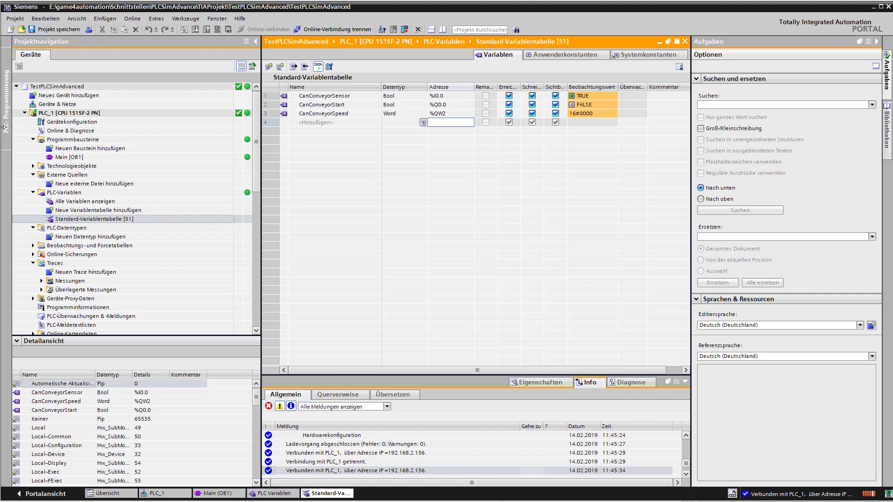
Step: Float TIA Portal's Standard-Variablentabelle and place it beside the Main [OB1] window over the lower part of the running Unity scene
left_click(671, 41)
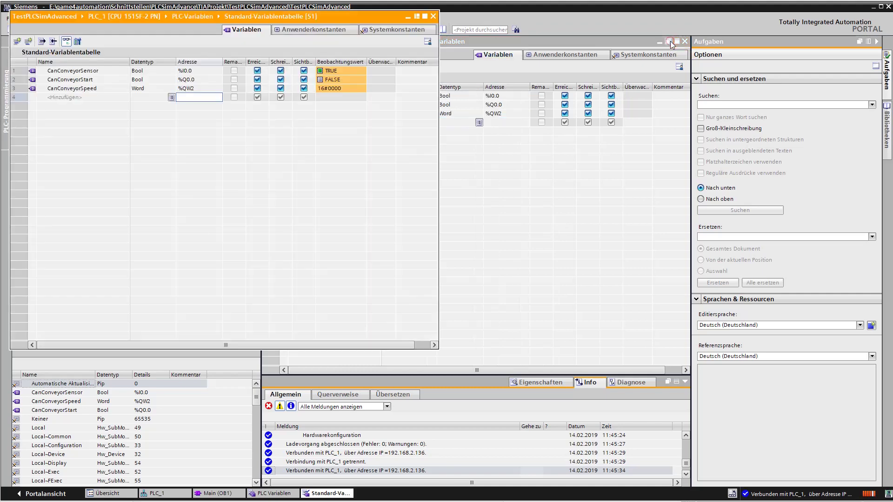
key("super+Down")
left_click_drag(346, 19, 605, 283)
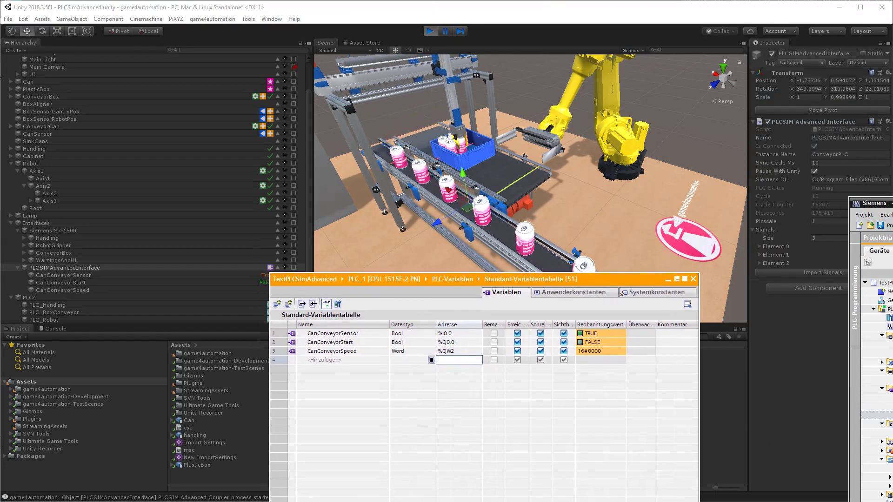
left_click_drag(501, 281, 306, 280)
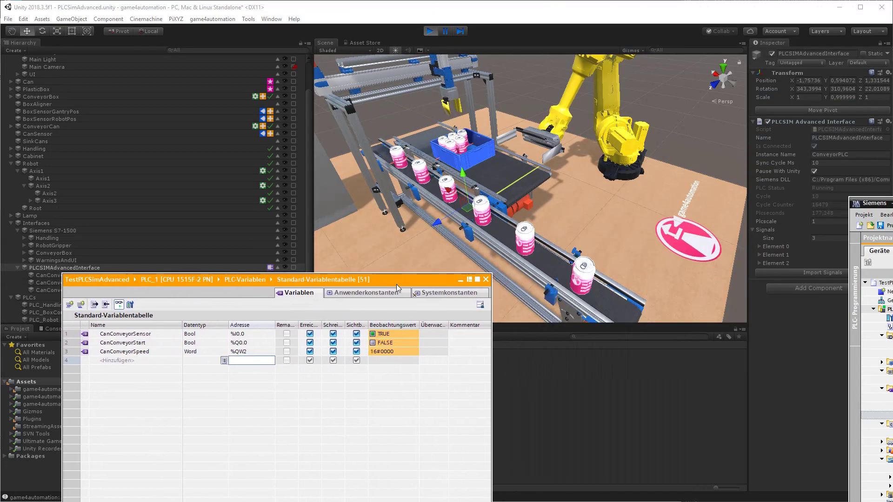
left_click_drag(396, 282, 350, 279)
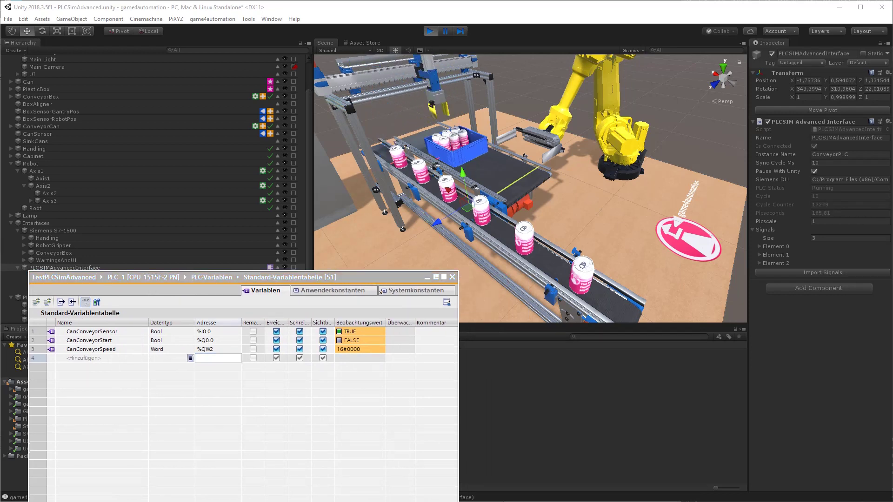
left_click_drag(890, 197, 729, 261)
left_click_drag(358, 278, 334, 259)
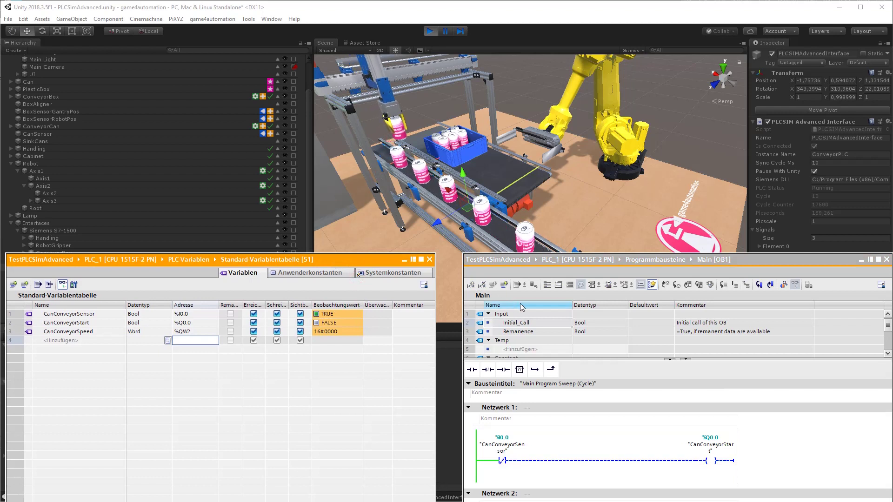